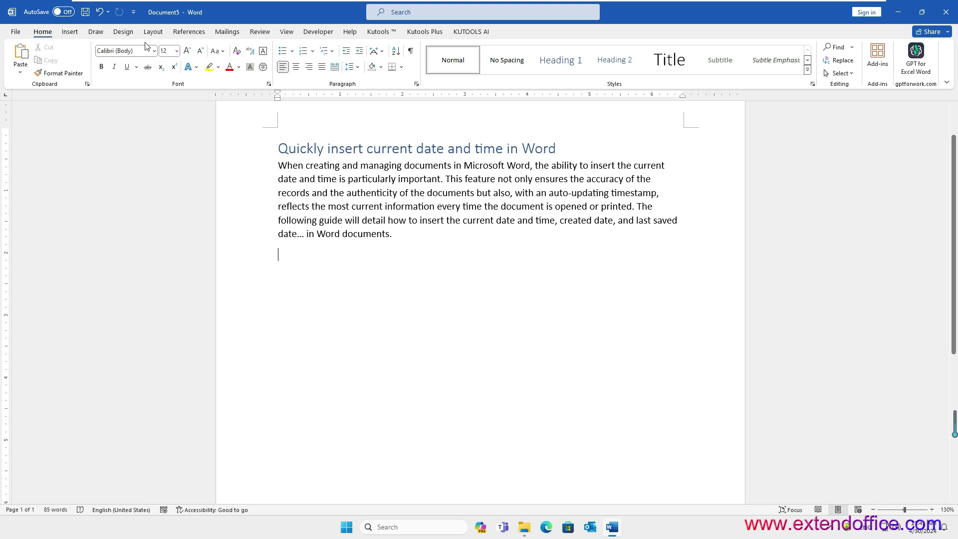
Open the Insert Object dialog on its Create from File page
{"action": "left_click", "coordinate": [71, 33]}
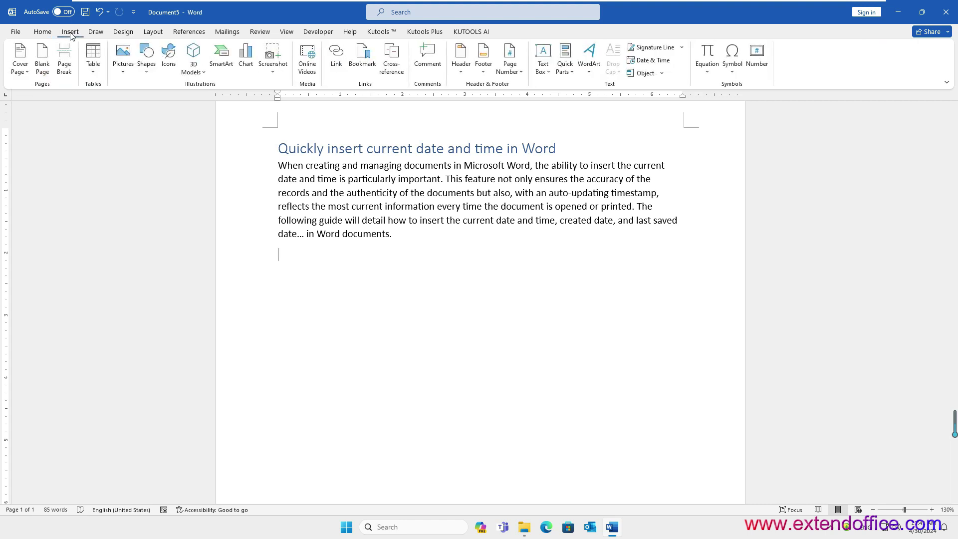
{"action": "left_click", "coordinate": [662, 74]}
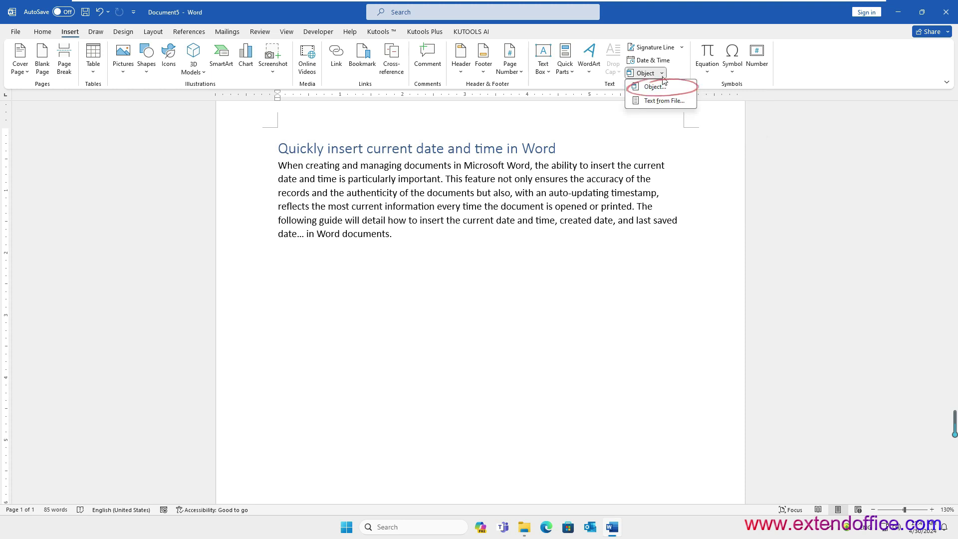
{"action": "left_click", "coordinate": [666, 92]}
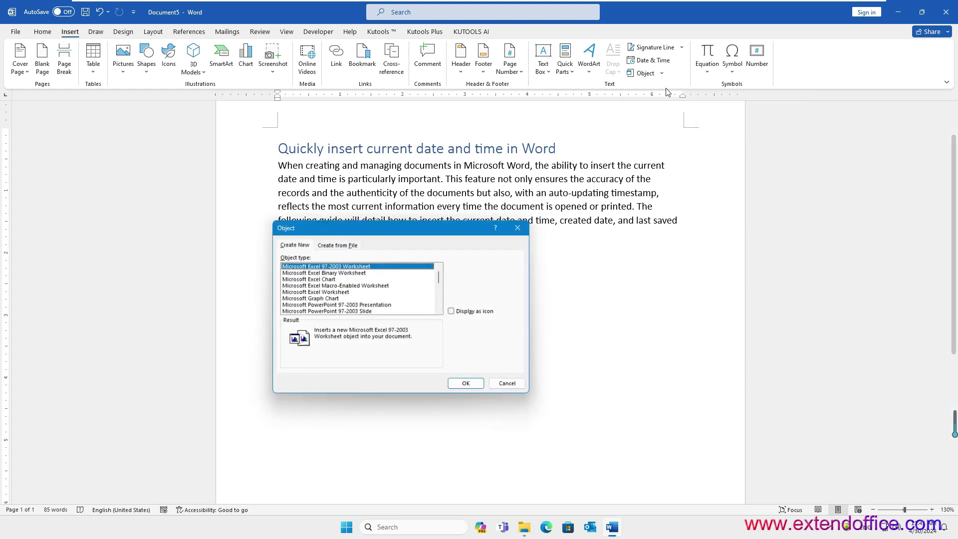
{"action": "left_click", "coordinate": [337, 246]}
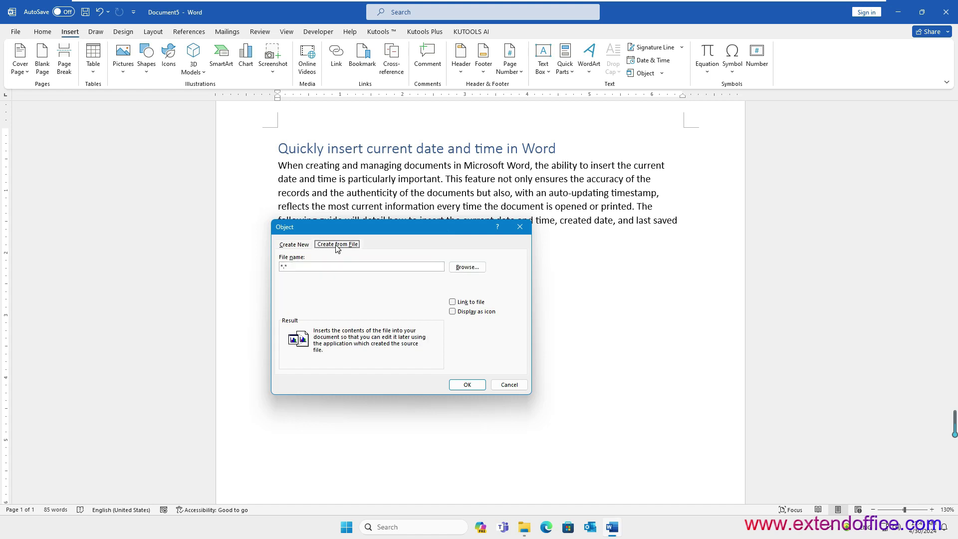
Embed 'insert date in word.mp4' from the Desktop as an object below the paragraph
{"action": "left_click", "coordinate": [469, 268]}
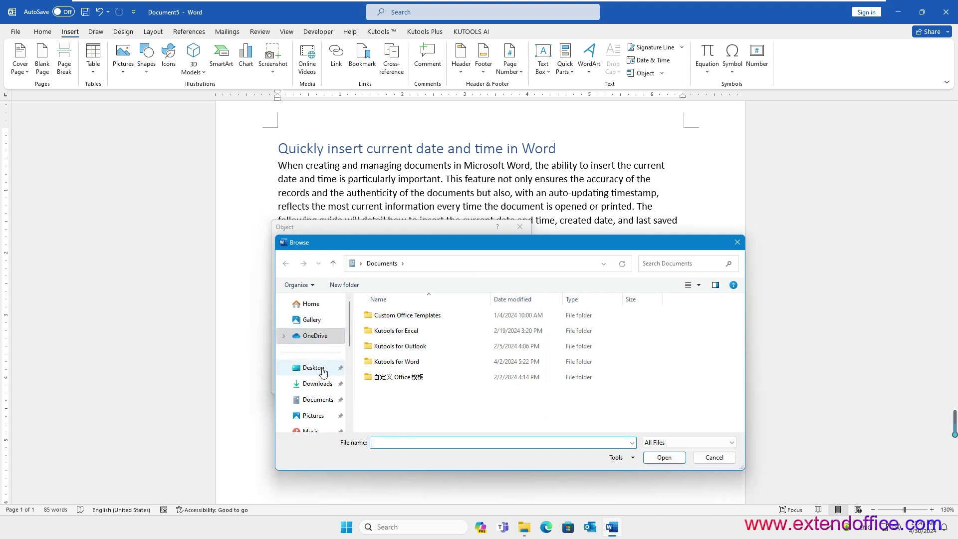
{"action": "scroll", "coordinate": [374, 365], "scroll_direction": "down", "scroll_amount": 5}
{"action": "left_click", "coordinate": [400, 349]}
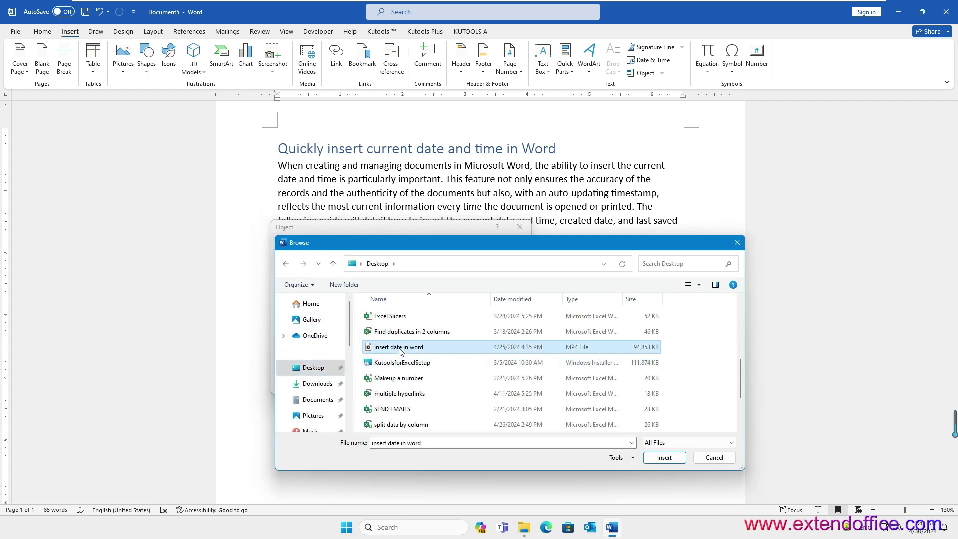
{"action": "left_click", "coordinate": [664, 457]}
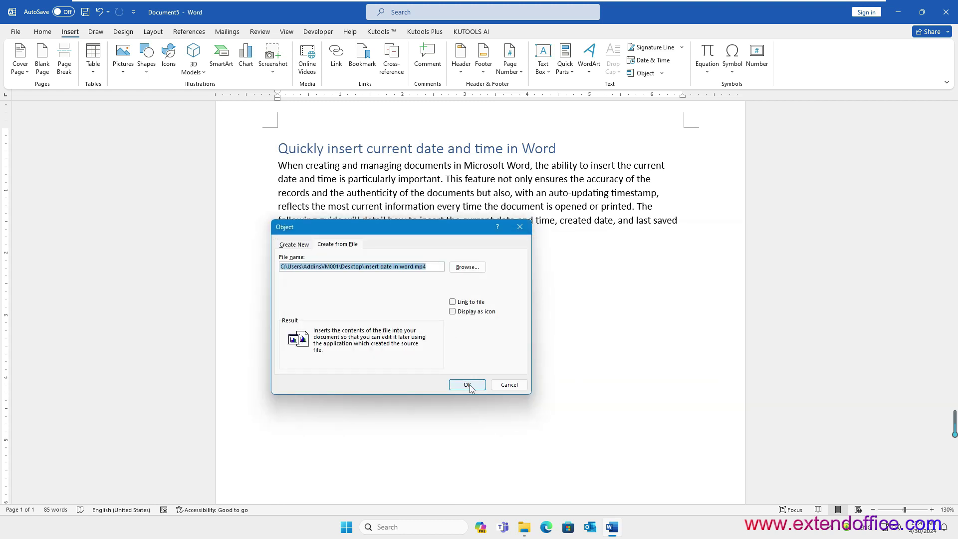
{"action": "left_click", "coordinate": [467, 385]}
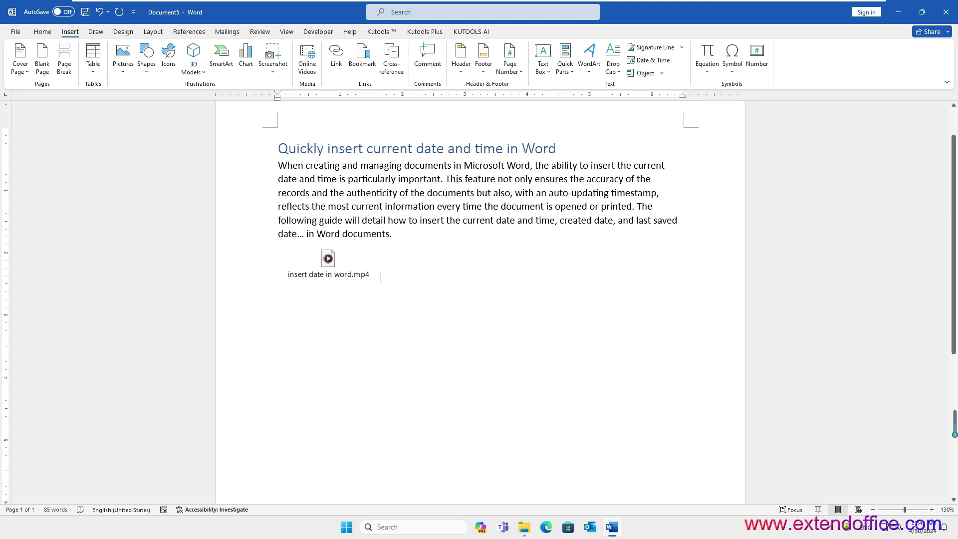
Play the embedded 'insert date in word.mp4' object through Open Package Contents
{"action": "left_click", "coordinate": [328, 258]}
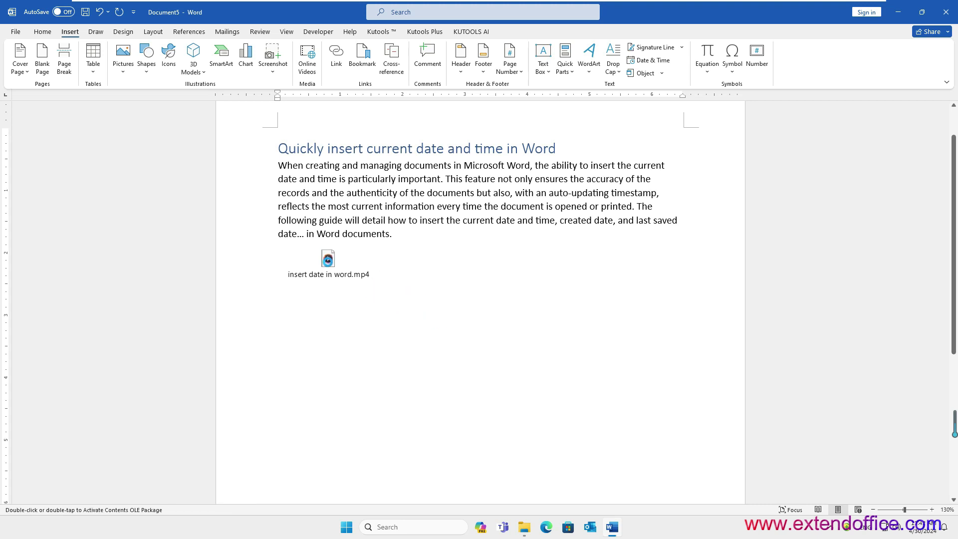
{"action": "double_click", "coordinate": [327, 259]}
{"action": "left_click", "coordinate": [512, 262]}
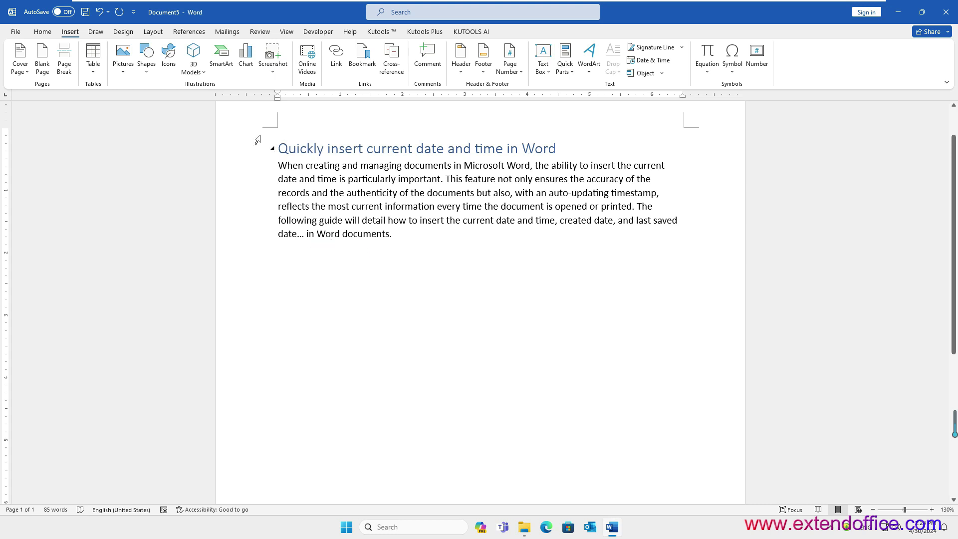
Insert a Windows Media Player ActiveX control from Developer Legacy Tools' More Controls list
{"action": "left_click", "coordinate": [319, 33]}
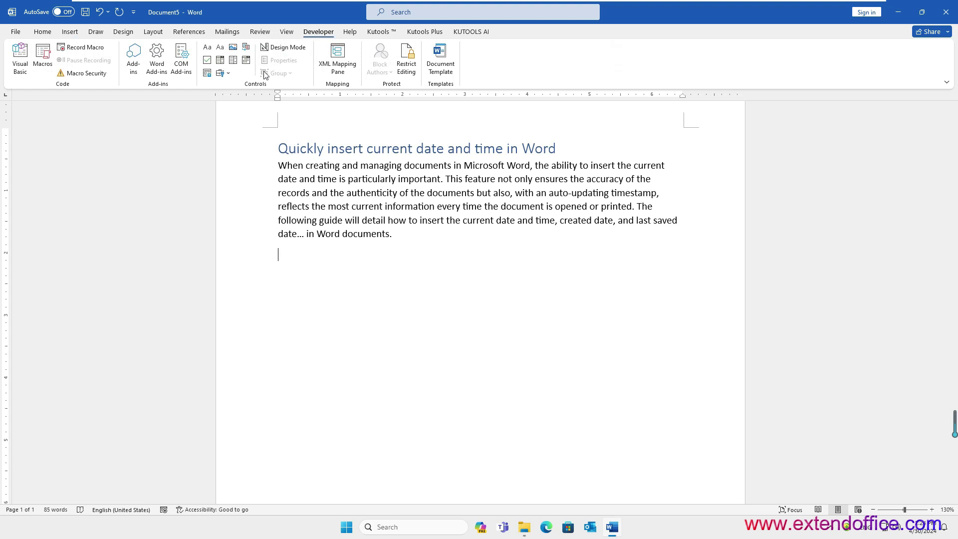
{"action": "left_click", "coordinate": [229, 75]}
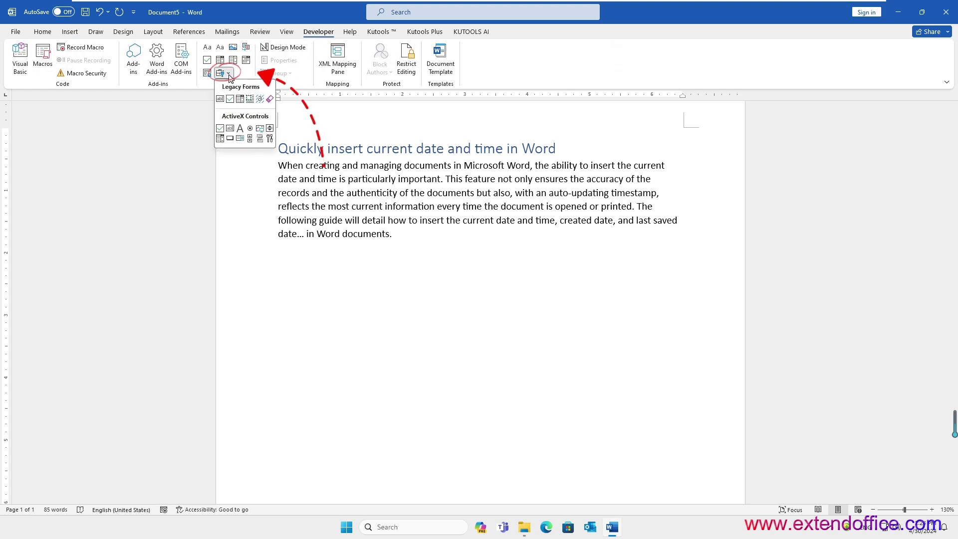
{"action": "left_click", "coordinate": [270, 138]}
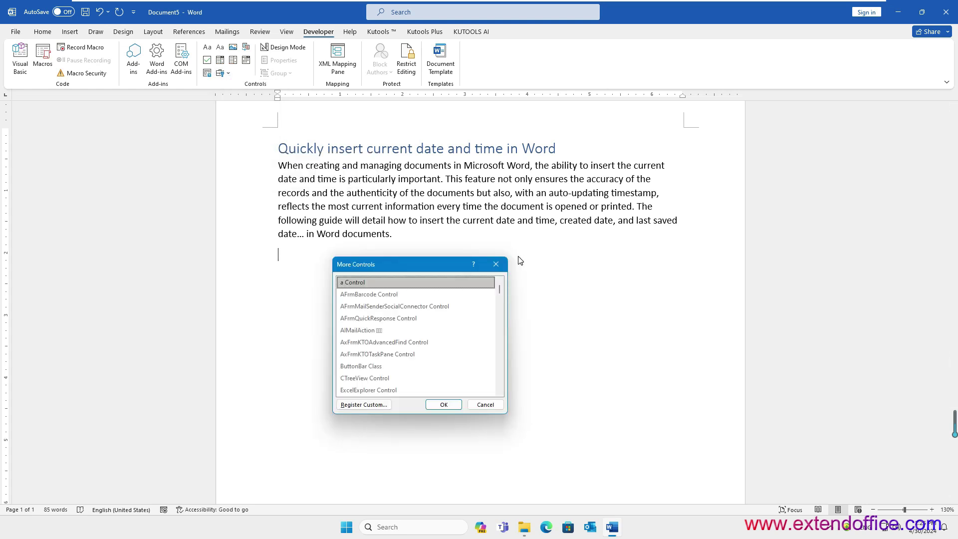
{"action": "left_click_drag", "start_coordinate": [499, 290], "coordinate": [495, 390]}
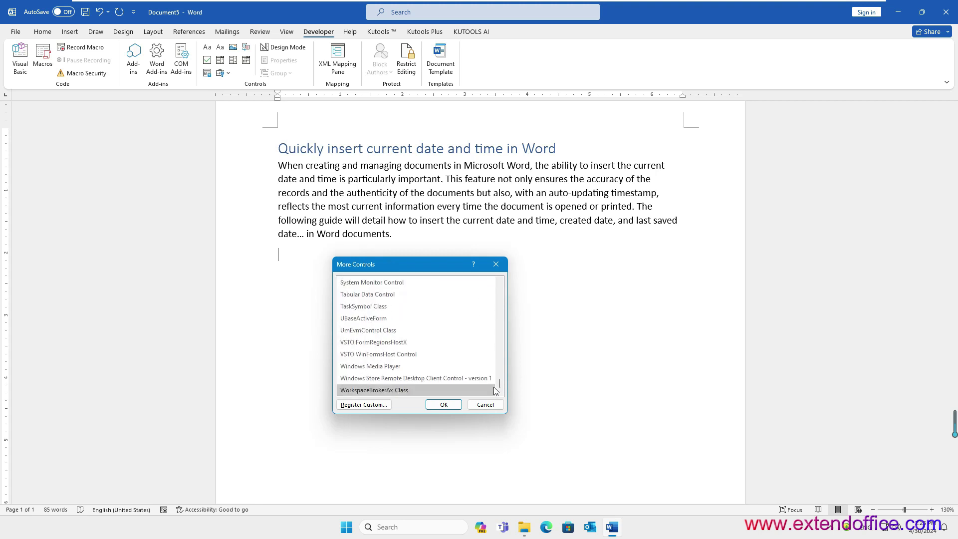
{"action": "left_click", "coordinate": [401, 367]}
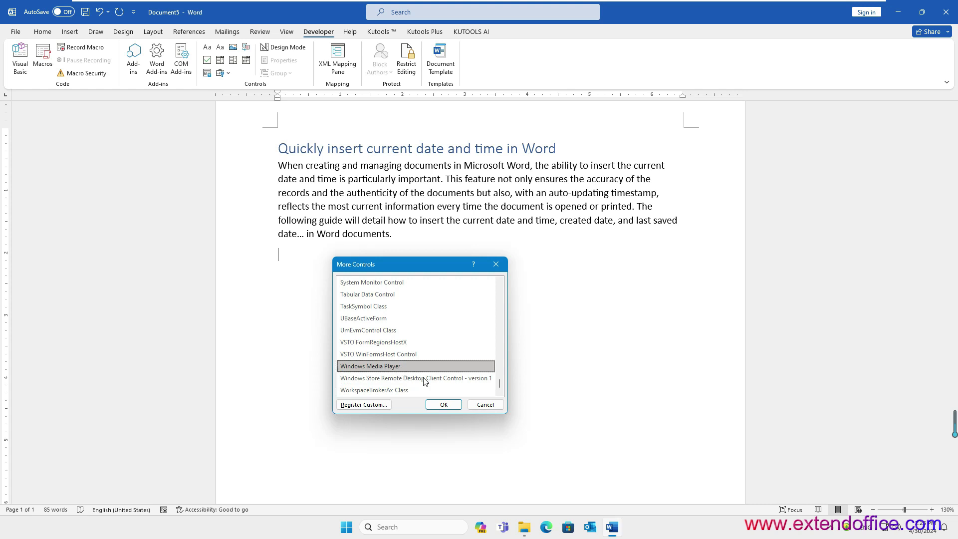
{"action": "left_click", "coordinate": [443, 405]}
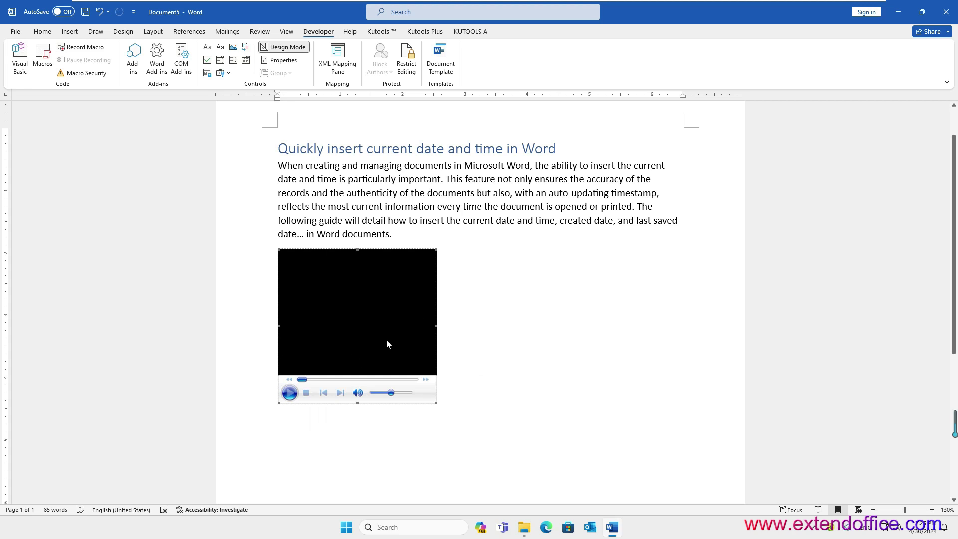
Open the media player's Properties and launch its (Custom) legacy settings dialog
{"action": "right_click", "coordinate": [381, 293]}
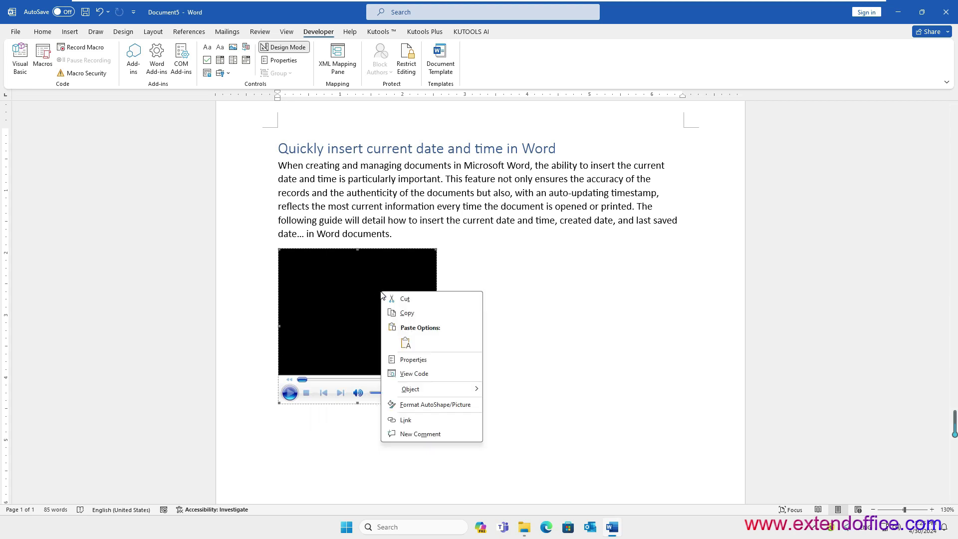
{"action": "left_click", "coordinate": [438, 362]}
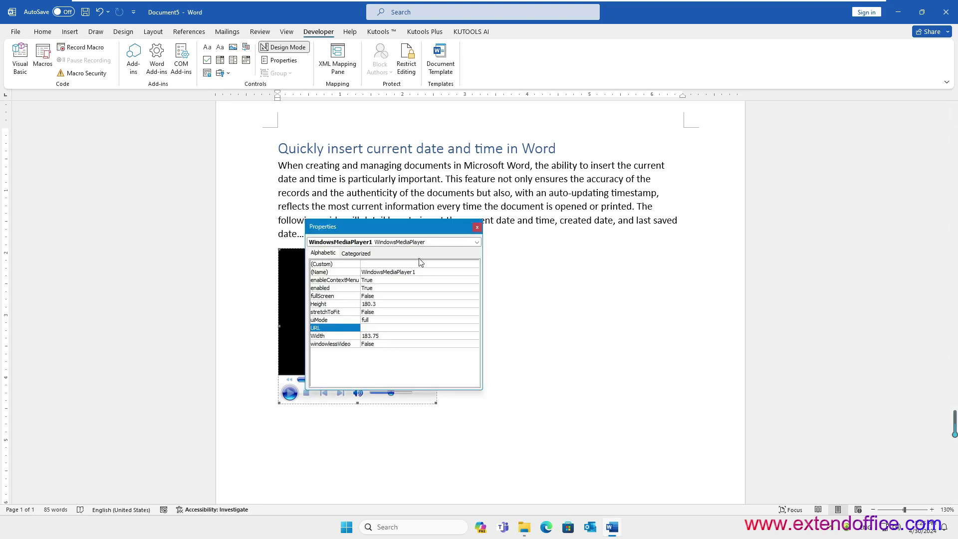
{"action": "left_click", "coordinate": [340, 264]}
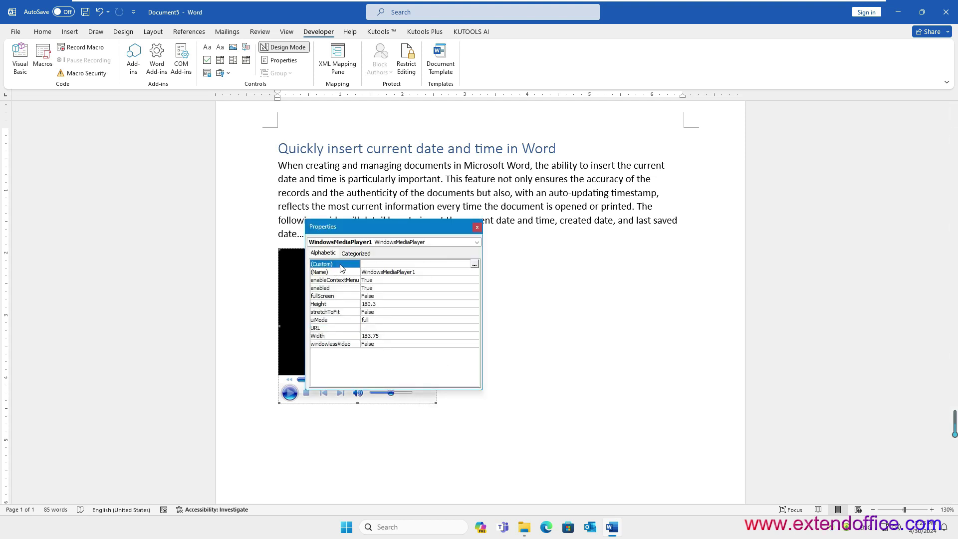
{"action": "left_click", "coordinate": [474, 265]}
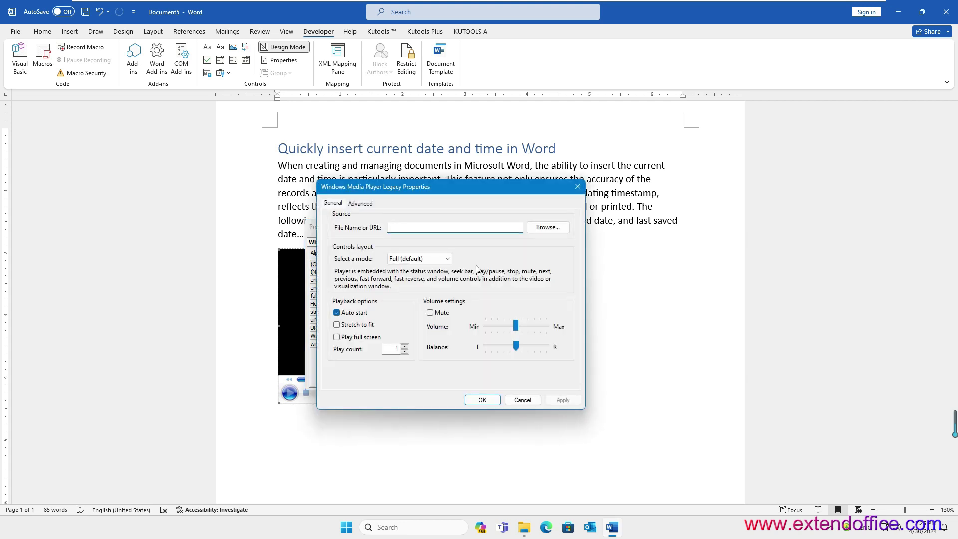
Set the player's file source to the Desktop's 'insert date in word' video and apply
{"action": "left_click", "coordinate": [548, 227]}
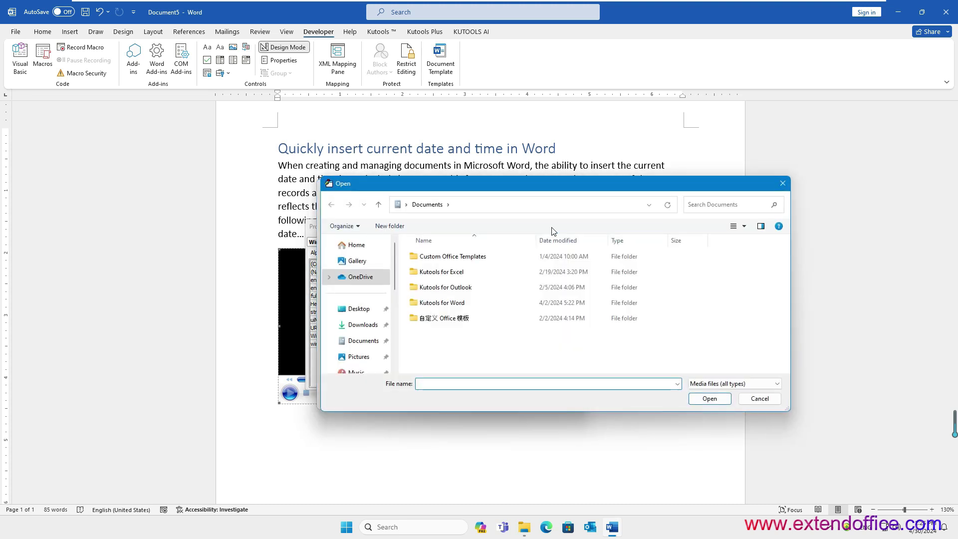
{"action": "left_click", "coordinate": [363, 309]}
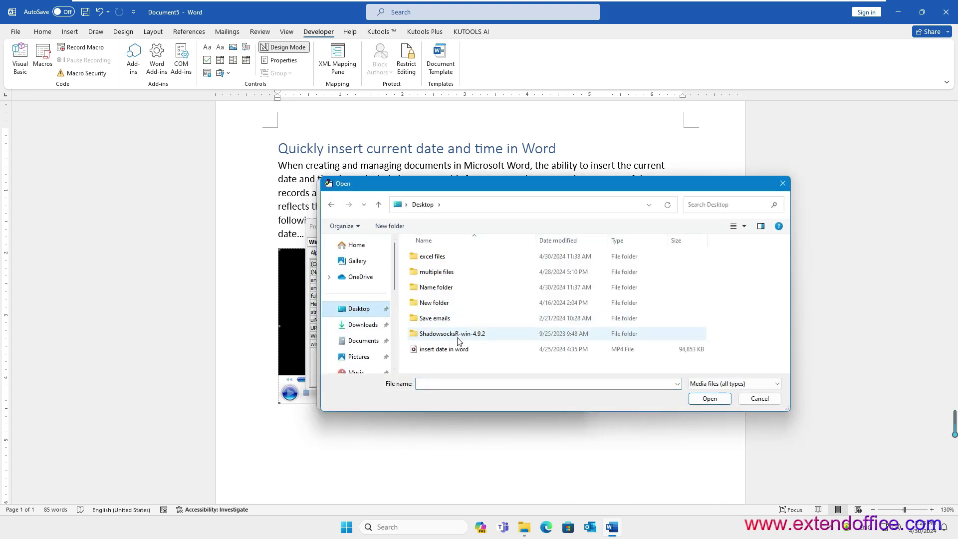
{"action": "left_click", "coordinate": [444, 350]}
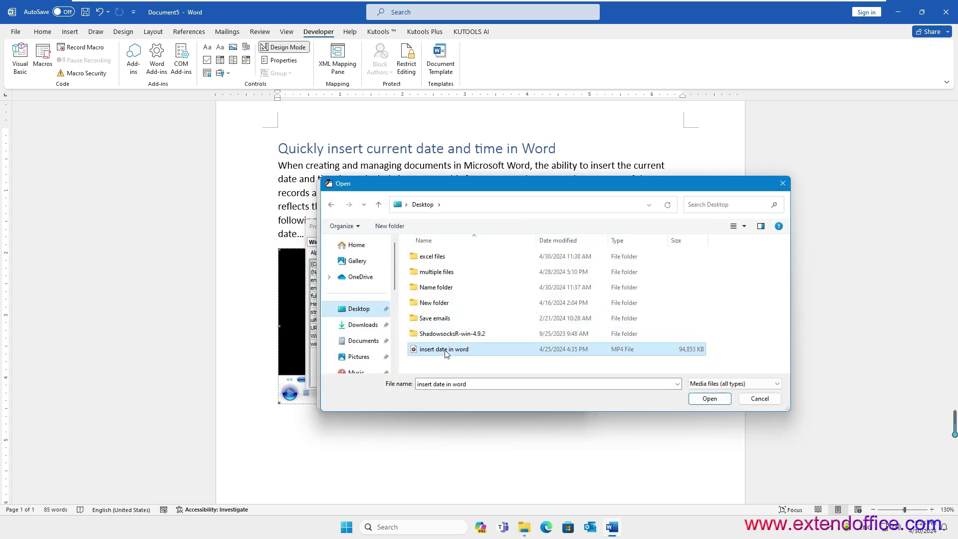
{"action": "left_click", "coordinate": [710, 398]}
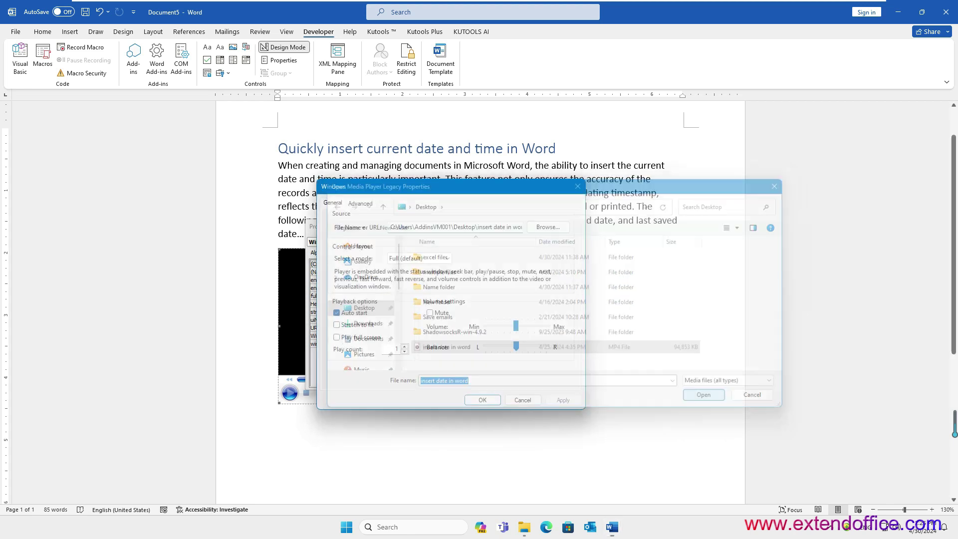
{"action": "left_click", "coordinate": [482, 400]}
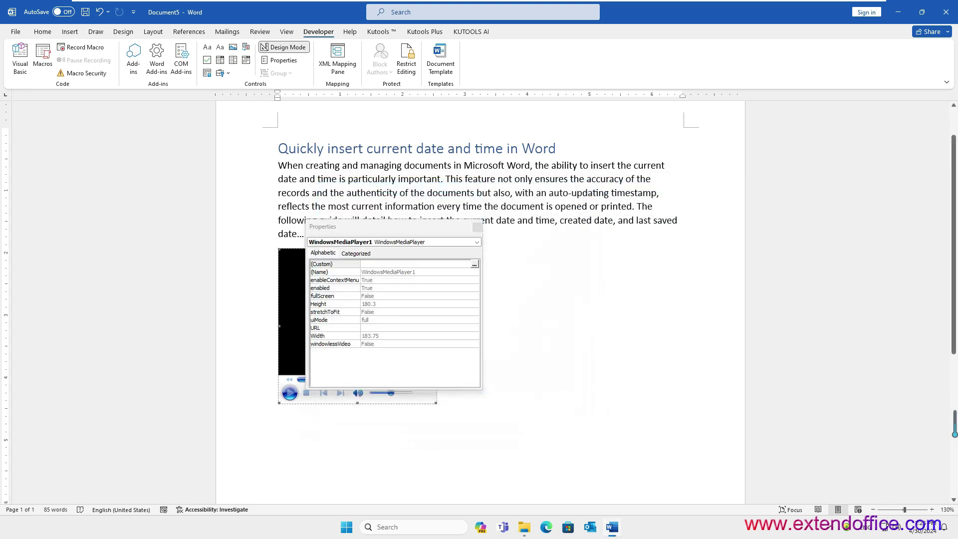
Close the Properties pane, turn off Design Mode to play the video, then pause it
{"action": "left_click", "coordinate": [477, 227]}
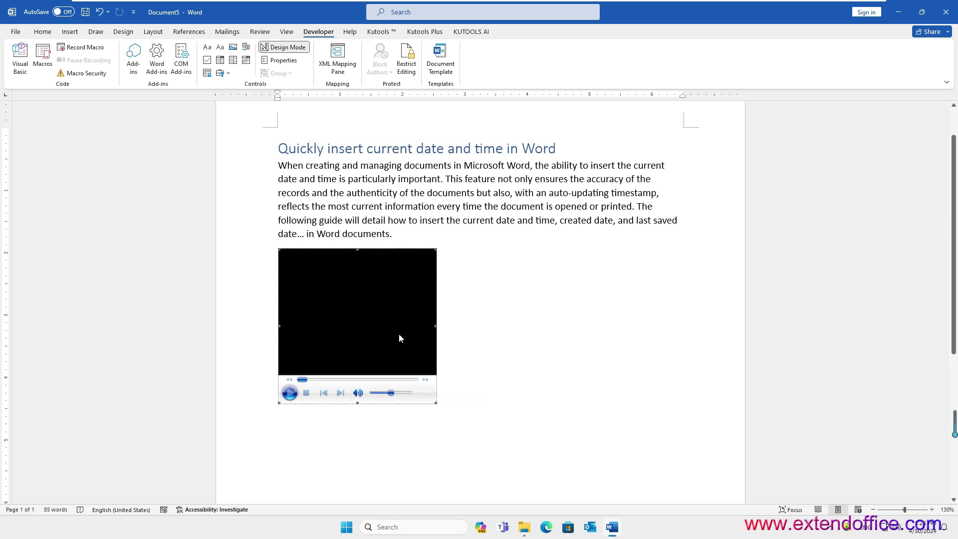
{"action": "left_click", "coordinate": [288, 47]}
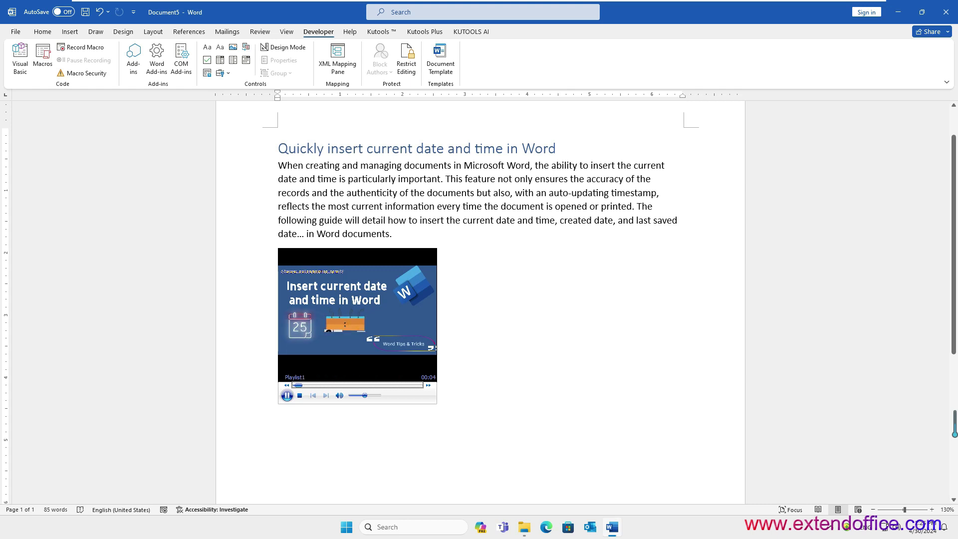
{"action": "left_click", "coordinate": [287, 396]}
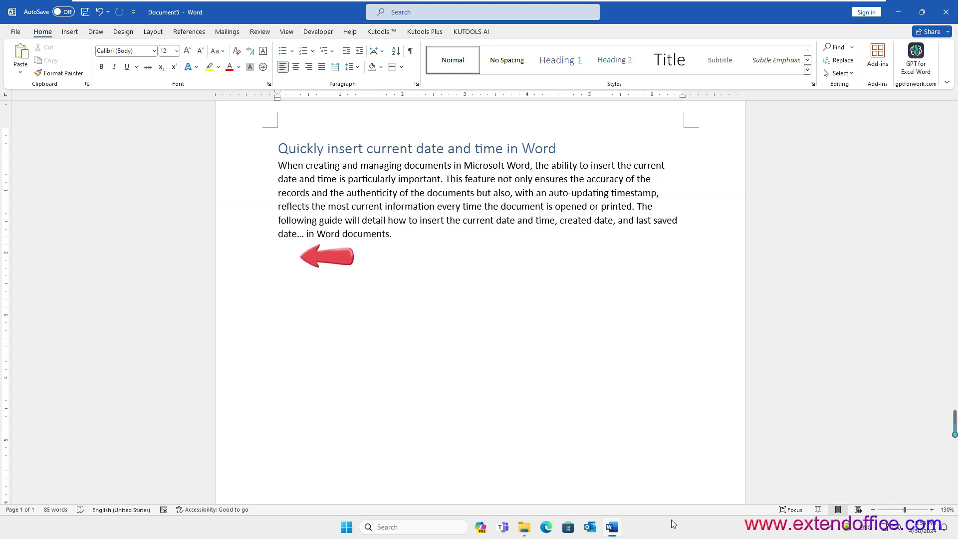
Insert the date-and-time YouTube video via Online Videos using a recently used URL
{"action": "left_click", "coordinate": [74, 33]}
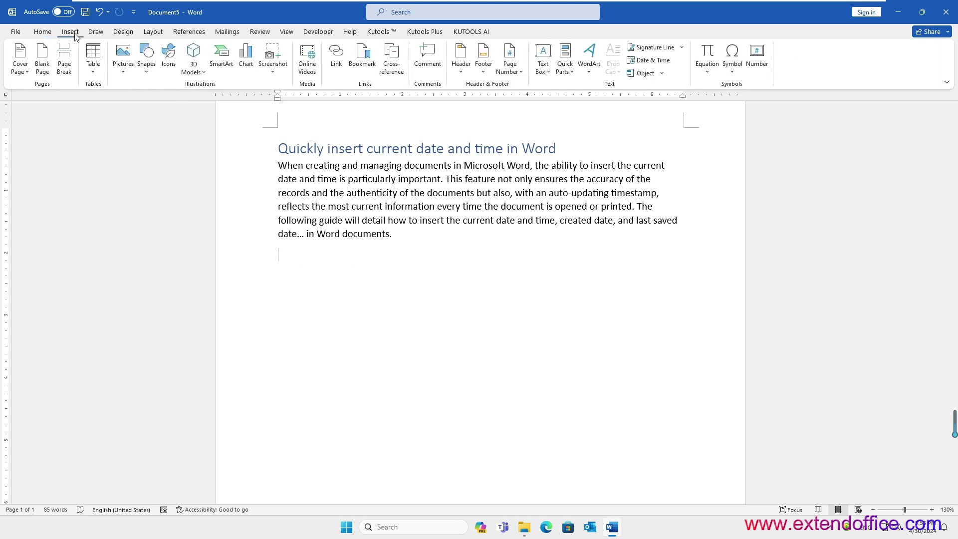
{"action": "left_click", "coordinate": [313, 73]}
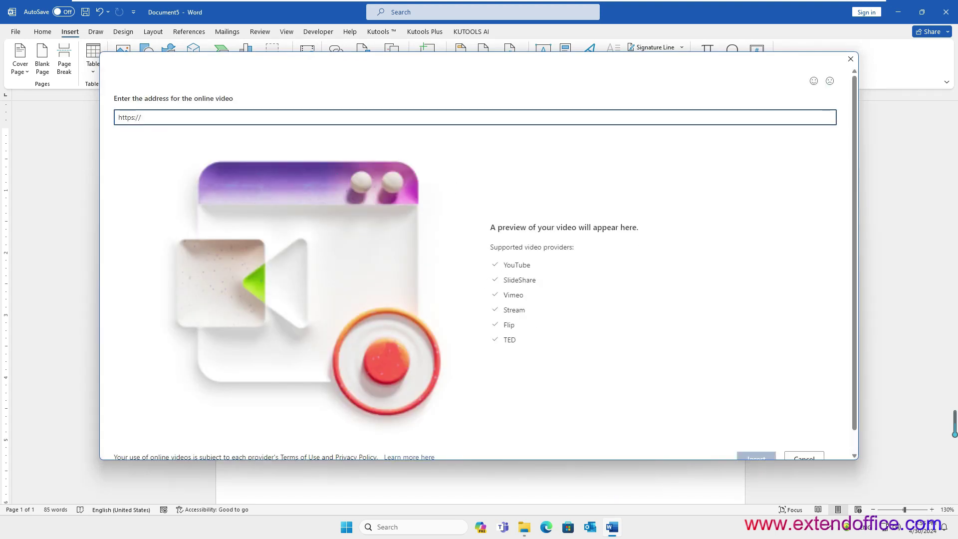
{"action": "left_click", "coordinate": [200, 117]}
{"action": "left_click", "coordinate": [199, 150]}
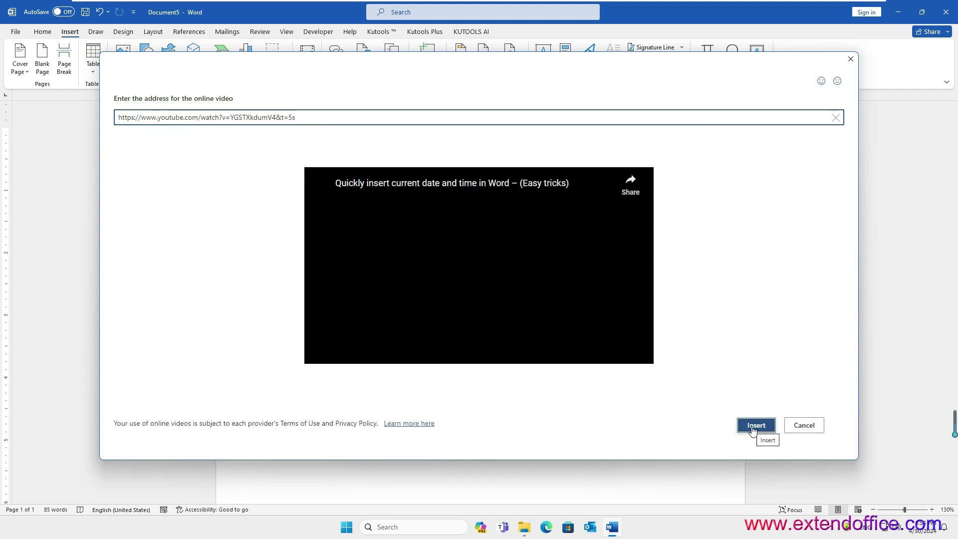
{"action": "left_click", "coordinate": [755, 425]}
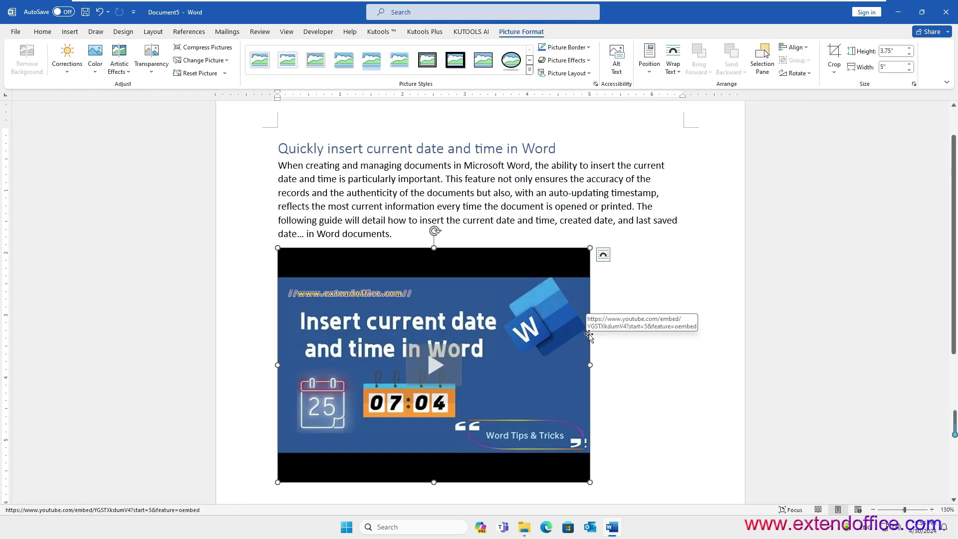